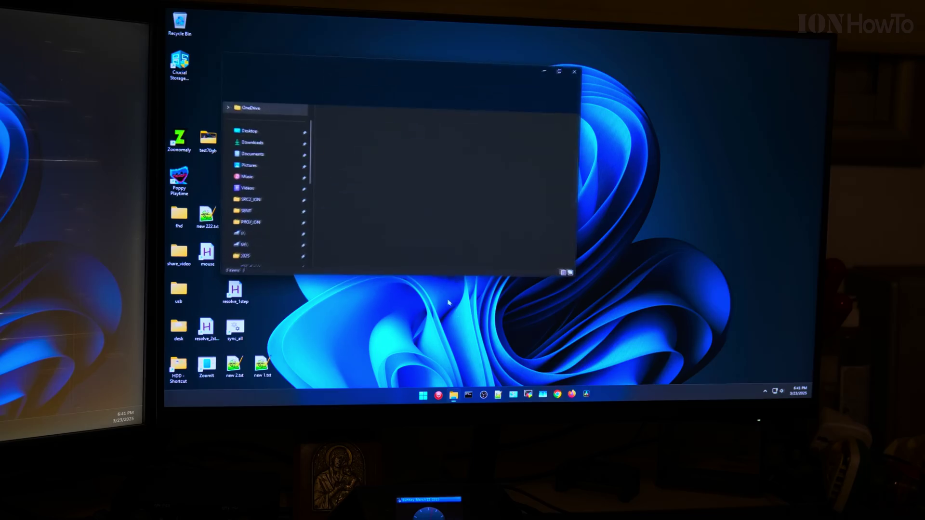
Step: Move the newly opened File Explorer window down and to the right on the desktop
left_click_drag(404, 71, 474, 95)
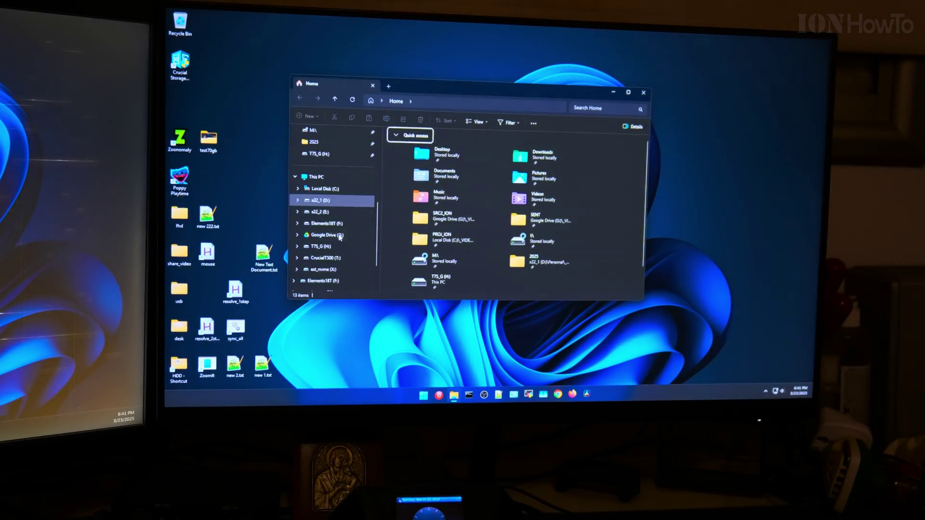
Step: Open the CrucialT500 (T:) drive from This PC and copy the desktop test70gb folder
left_click(314, 177)
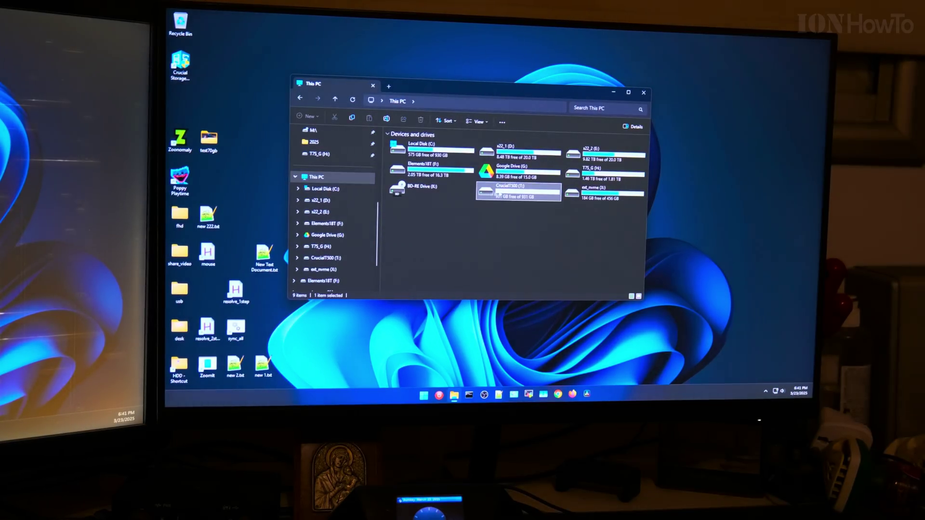
double_click(519, 194)
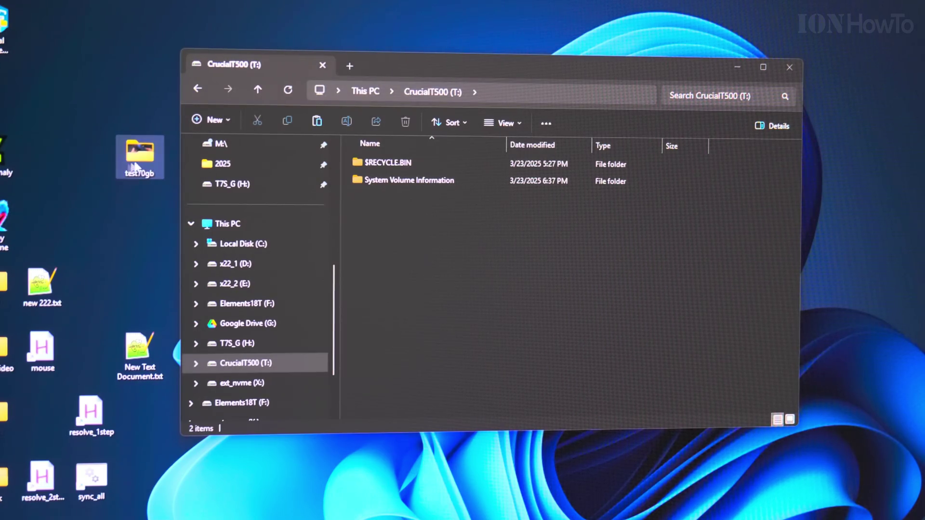
right_click(139, 166)
left_click(410, 236)
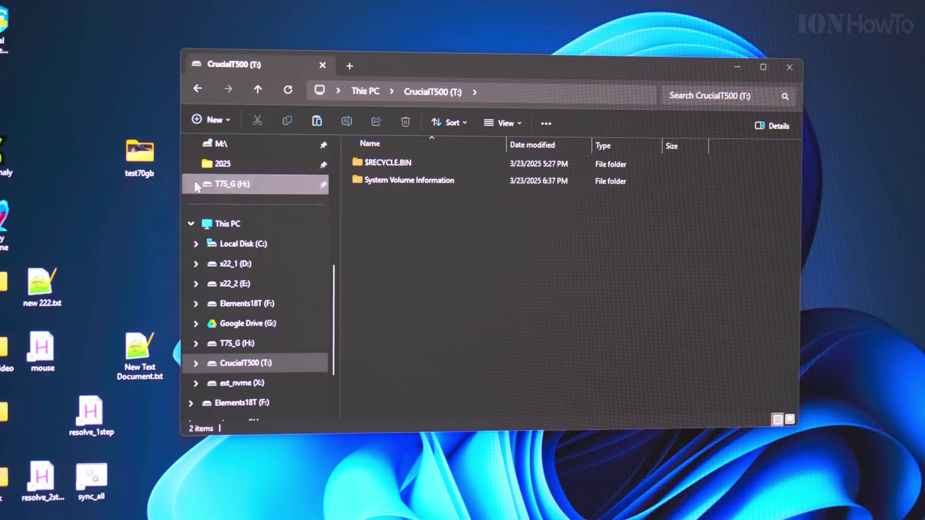
Step: Paste test70gb onto the T: drive, set the progress window aside, and pick a disk tool
right_click(410, 236)
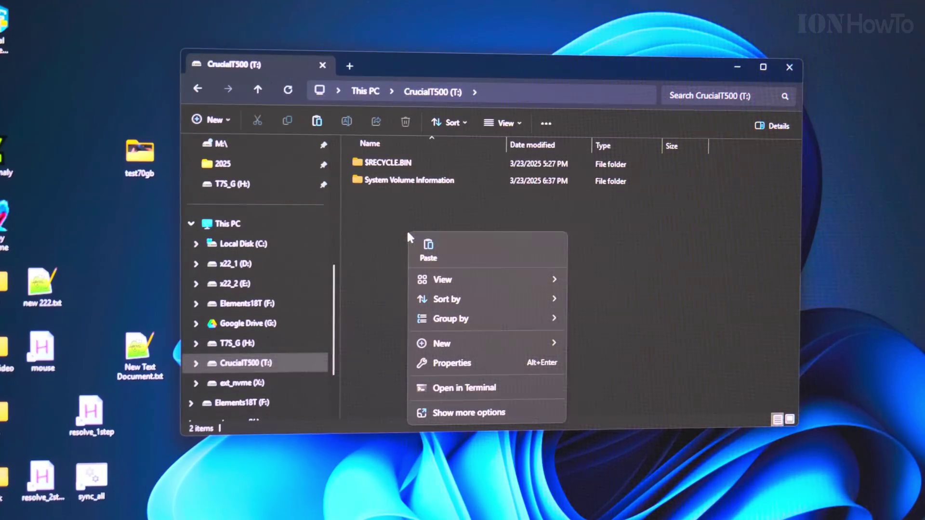
left_click(428, 247)
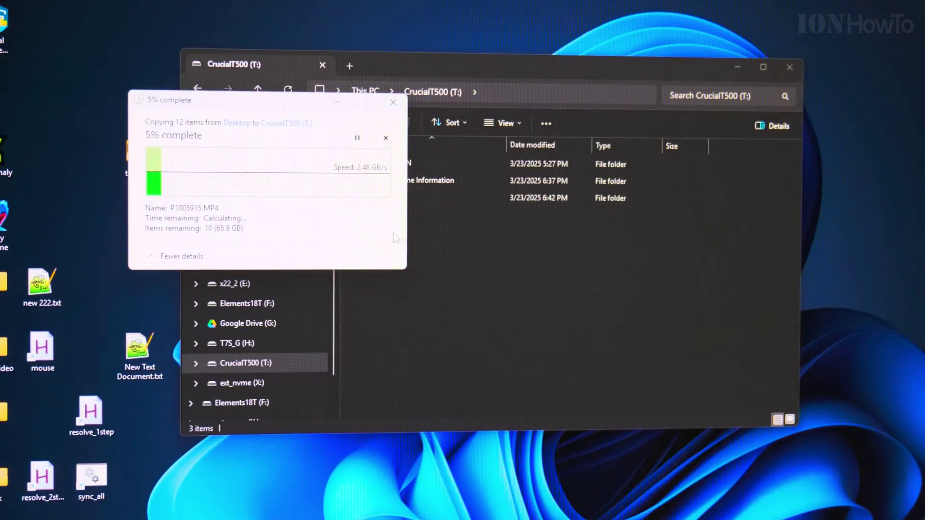
left_click_drag(277, 114, 493, 191)
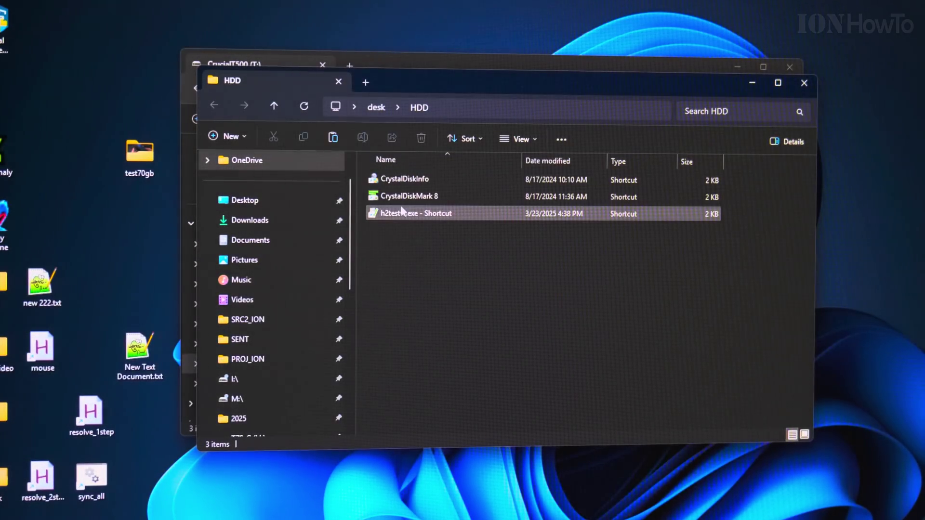
left_click(400, 197)
Step: Launch CrystalDiskInfo as administrator and show the T500 at Good 100% health, 34 °C
double_click(404, 180)
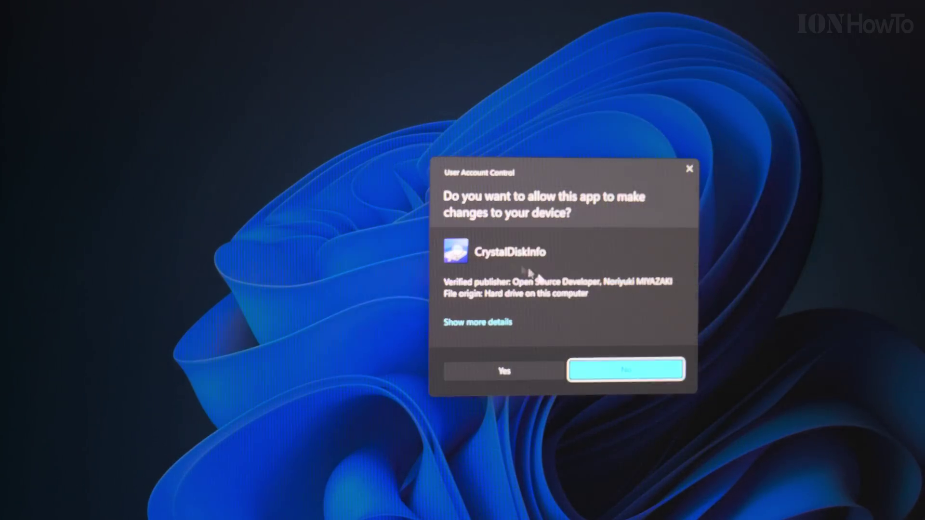
left_click(522, 370)
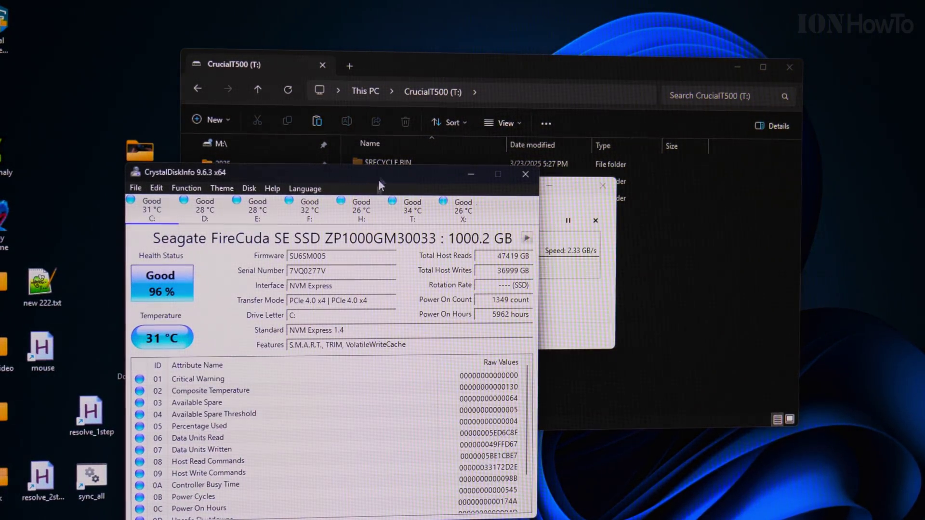
left_click_drag(381, 163, 313, 163)
left_click_drag(509, 201, 703, 198)
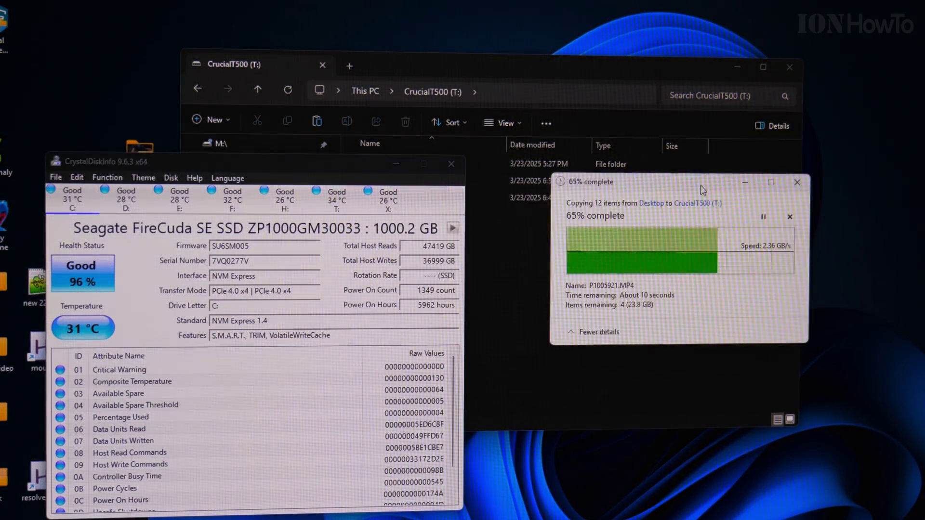
left_click(323, 198)
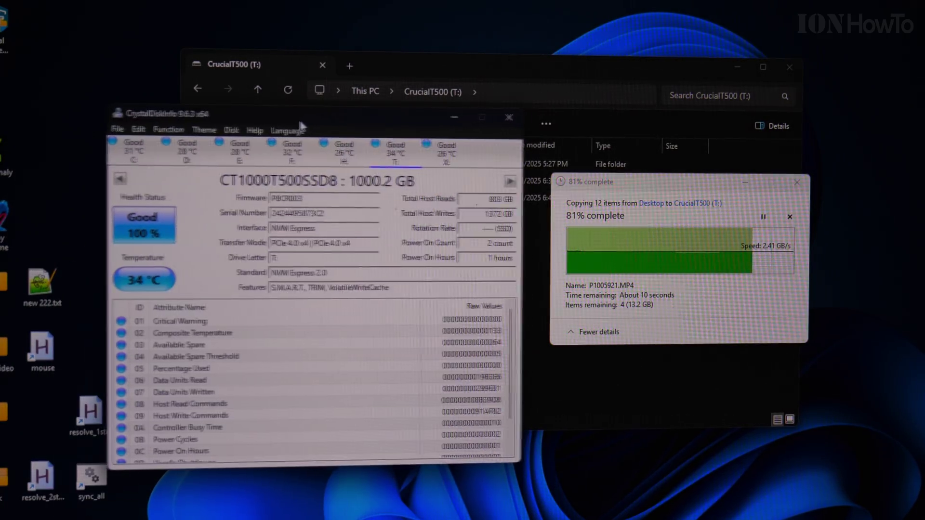
left_click_drag(241, 163, 274, 234)
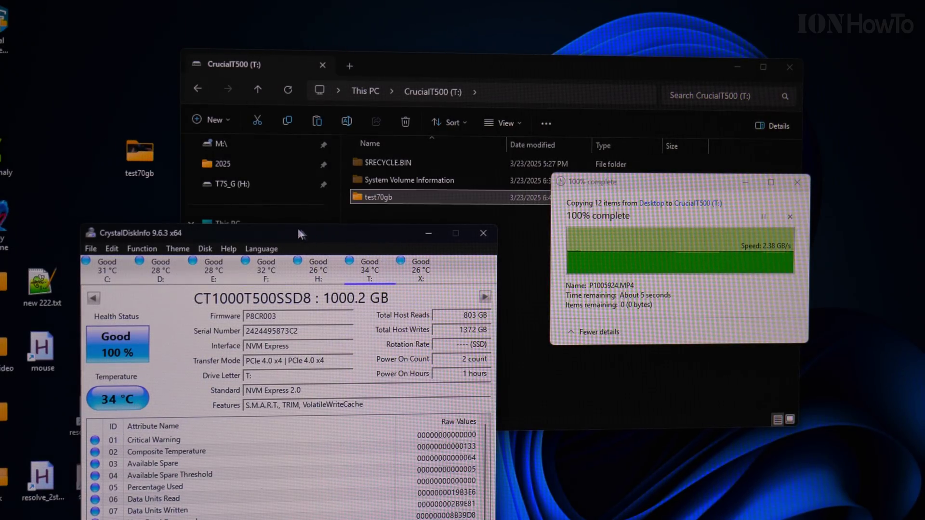
left_click_drag(297, 234, 375, 161)
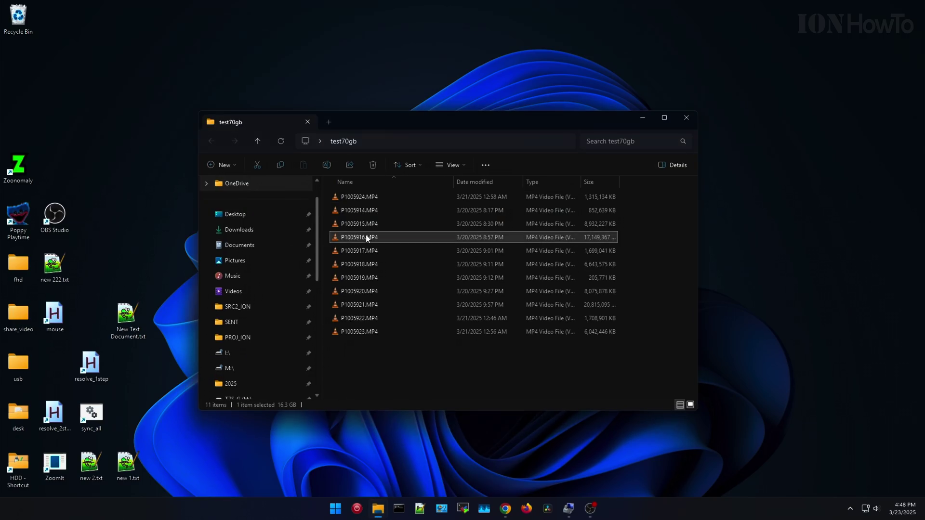
Step: Open the test70gb folder and review the CrucialT500 (T:) drive's properties
double_click(365, 235)
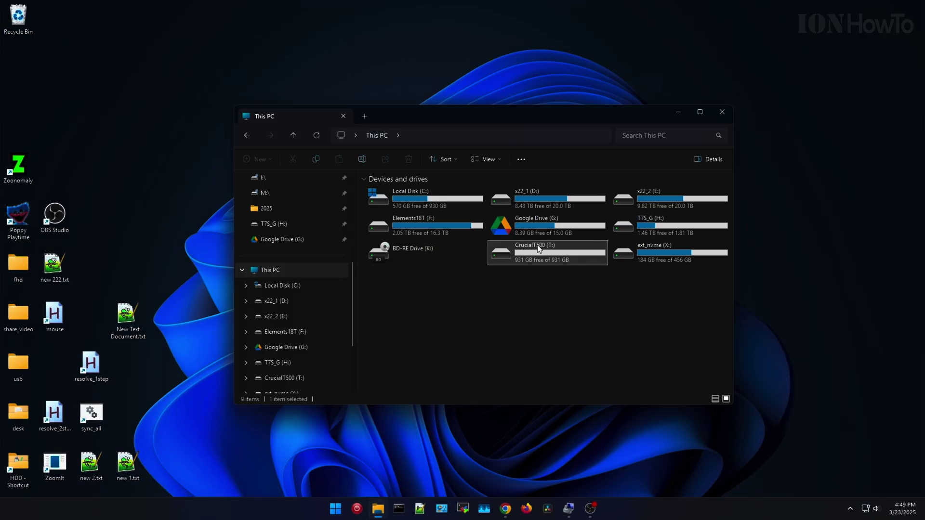
right_click(538, 249)
left_click(579, 392)
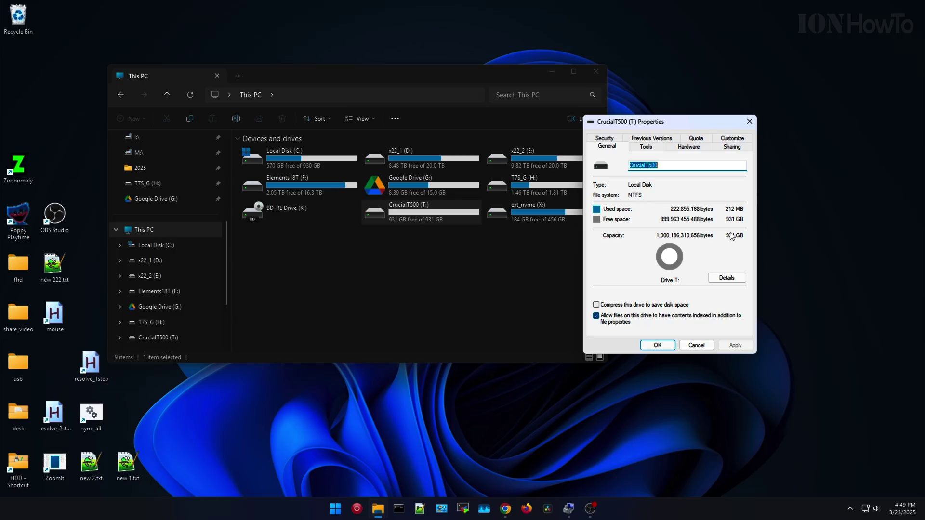
left_click(749, 122)
Step: Inspect the T: volume's properties in Disk Management, then close Computer Management
left_click(441, 508)
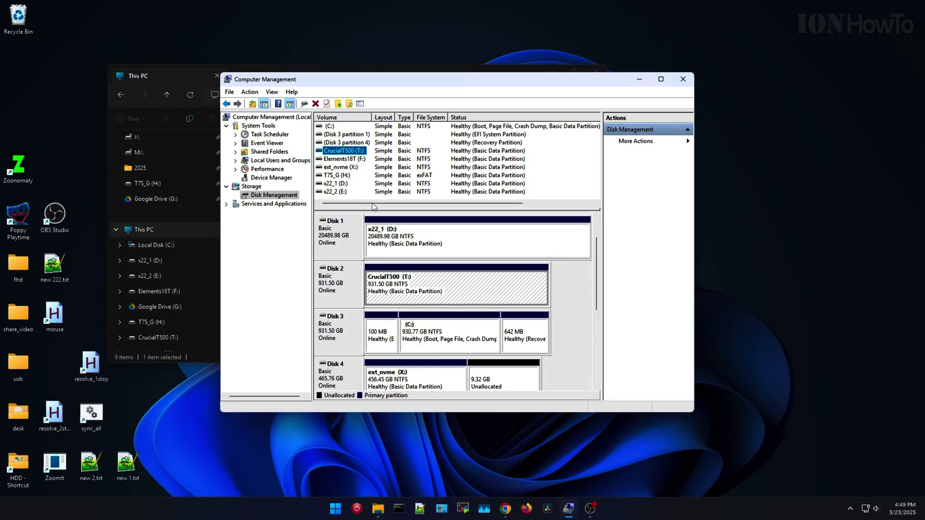
right_click(362, 150)
left_click(382, 264)
left_click(440, 415)
left_click(682, 79)
left_click_drag(314, 79, 30, 105)
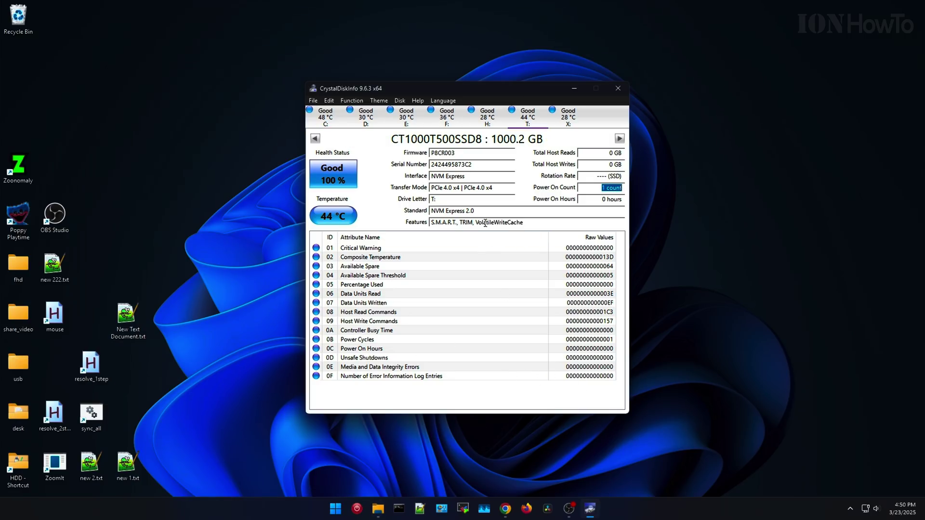
Step: Switch CrystalDiskInfo between the T500, X: and Seagate C: drives to watch temperatures during the benchmark
left_click(522, 120)
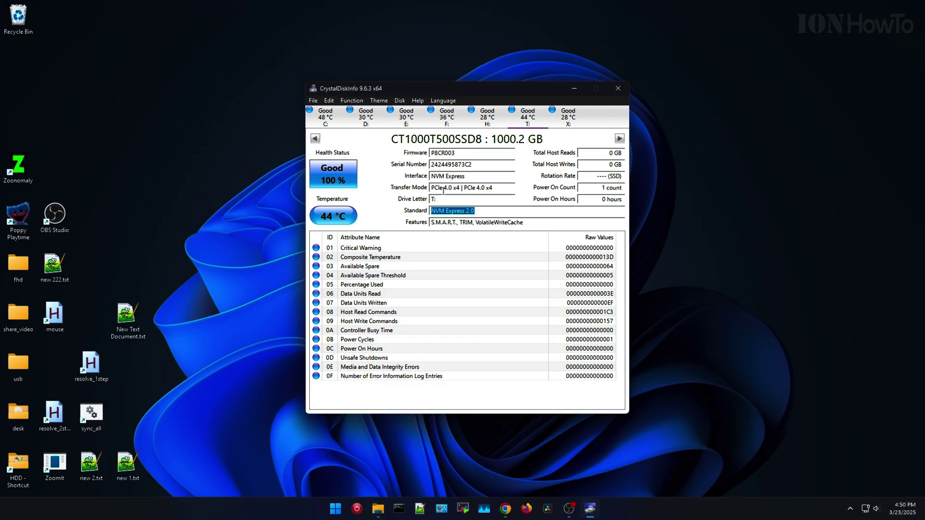
left_click(525, 121)
left_click(338, 122)
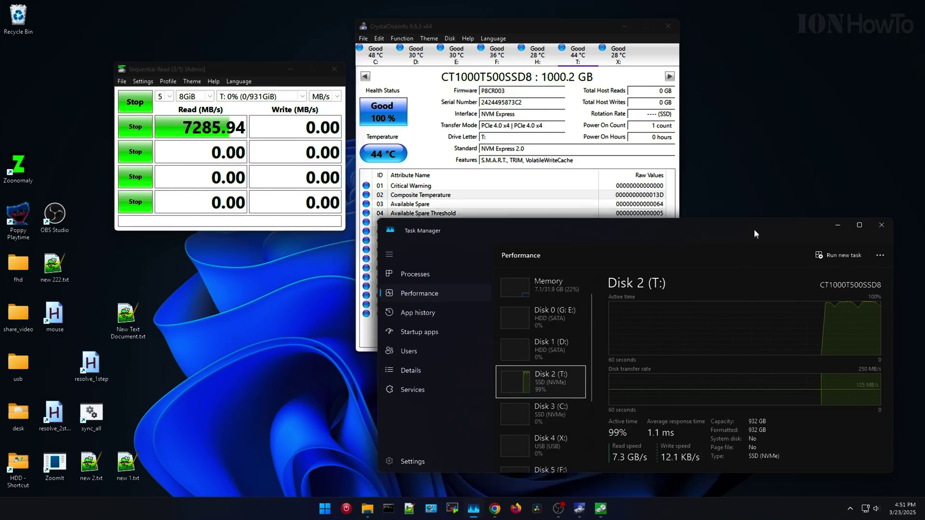
left_click(578, 59)
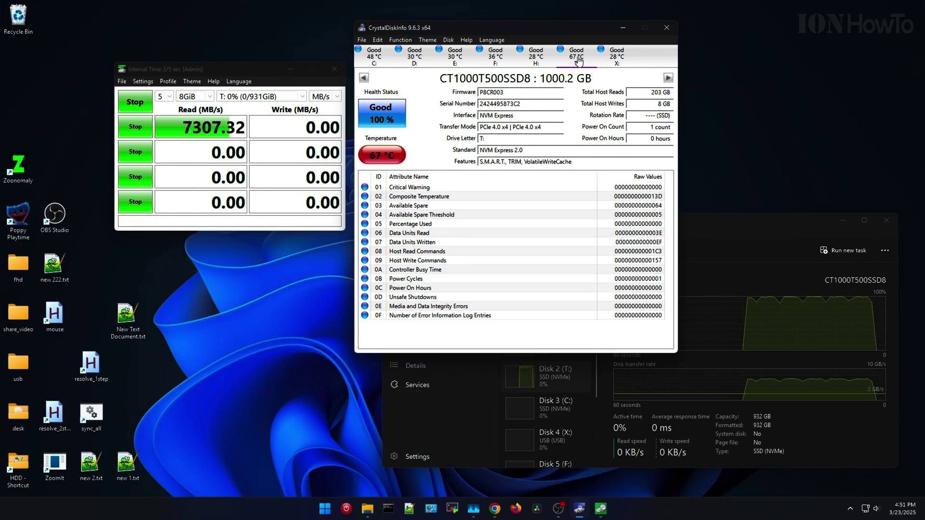
left_click(617, 55)
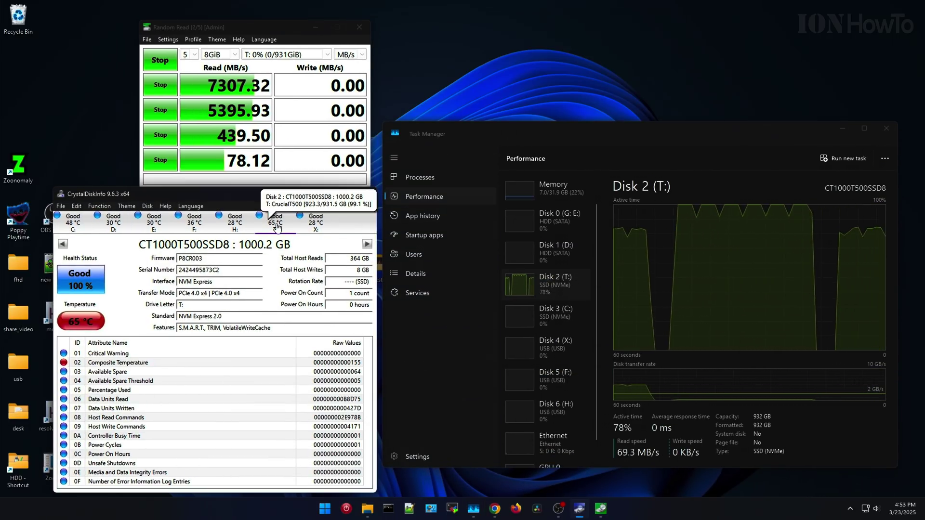
left_click(316, 241)
left_click(271, 241)
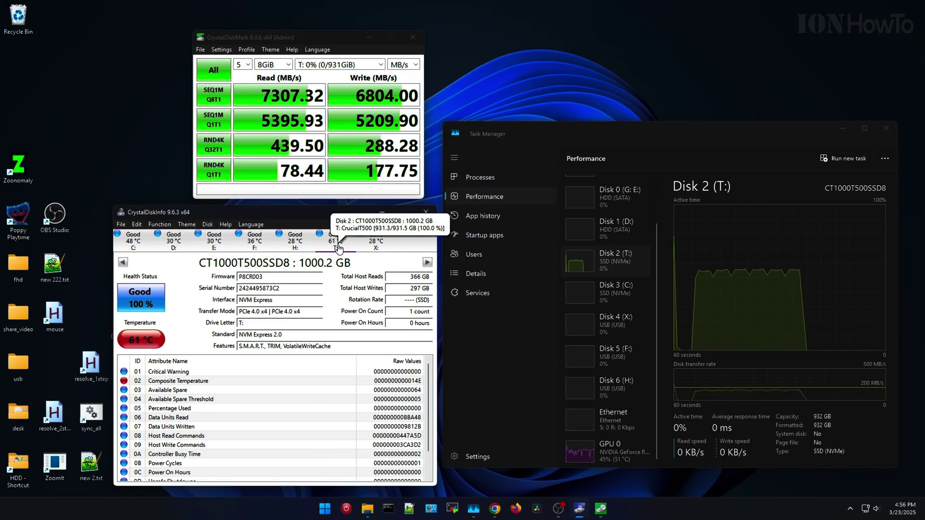
left_click(133, 241)
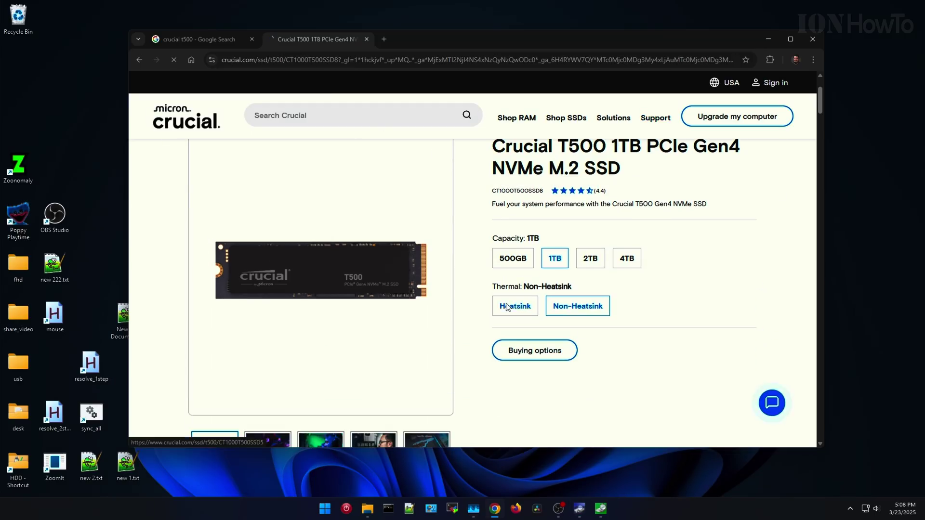
Step: Download Crucial Storage Executive 64-bit from Crucial's firmware support page and show the zip in its folder
mouse_move(624, 134)
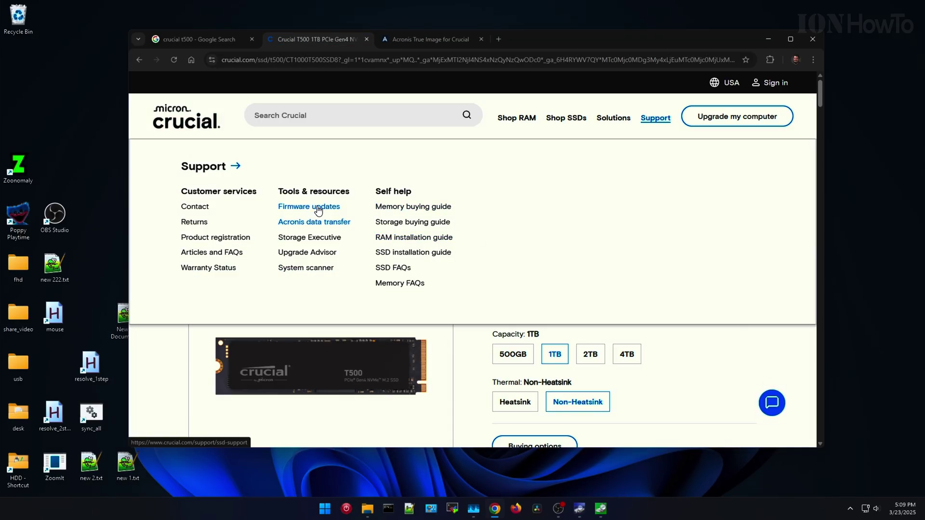
left_click(318, 208)
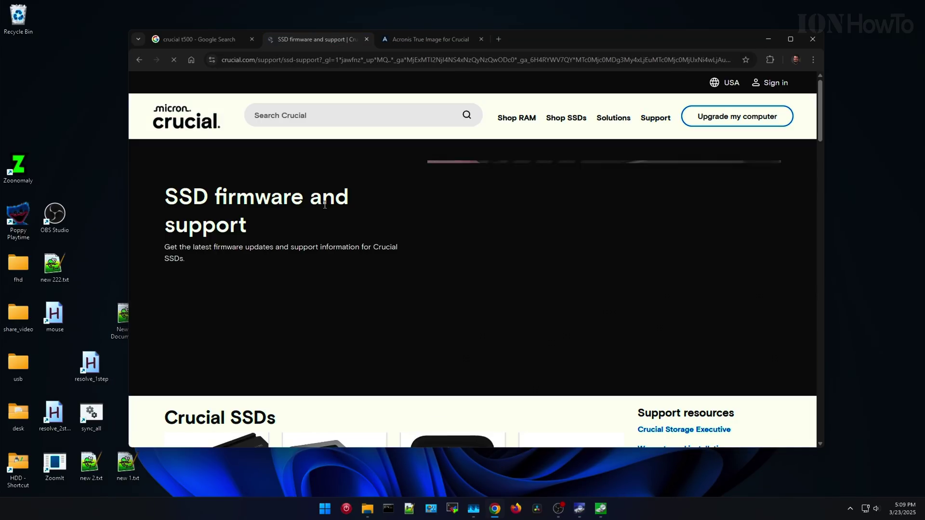
left_click(318, 241)
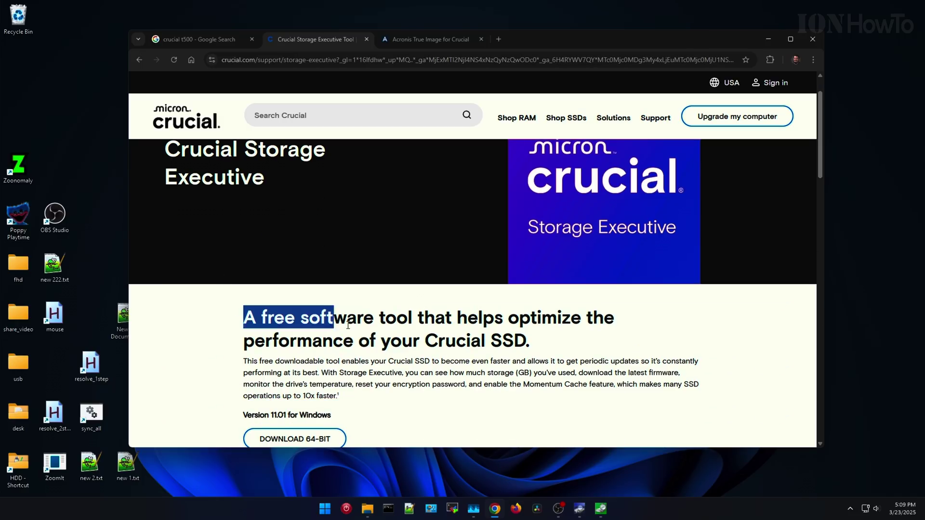
scroll(347, 301, "down", 3)
scroll(346, 302, "down", 8)
left_click_drag(327, 310, 220, 316)
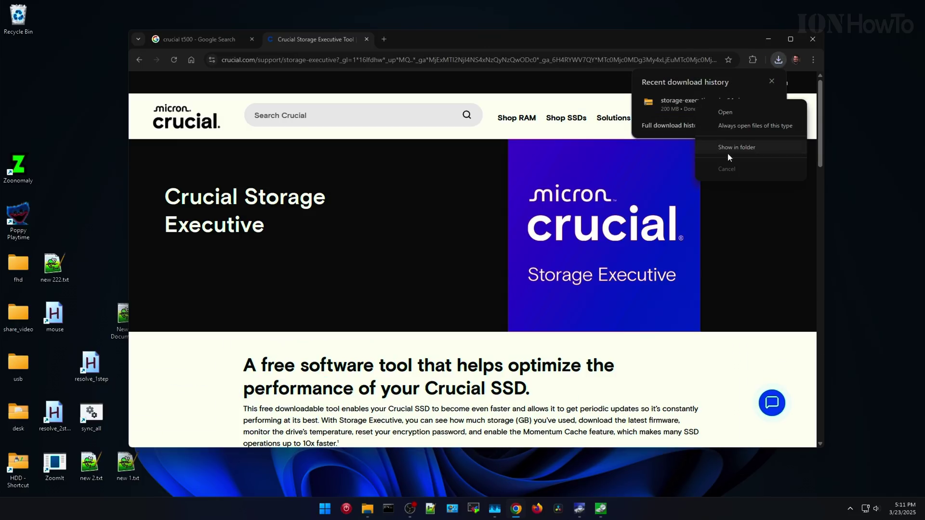
left_click(727, 153)
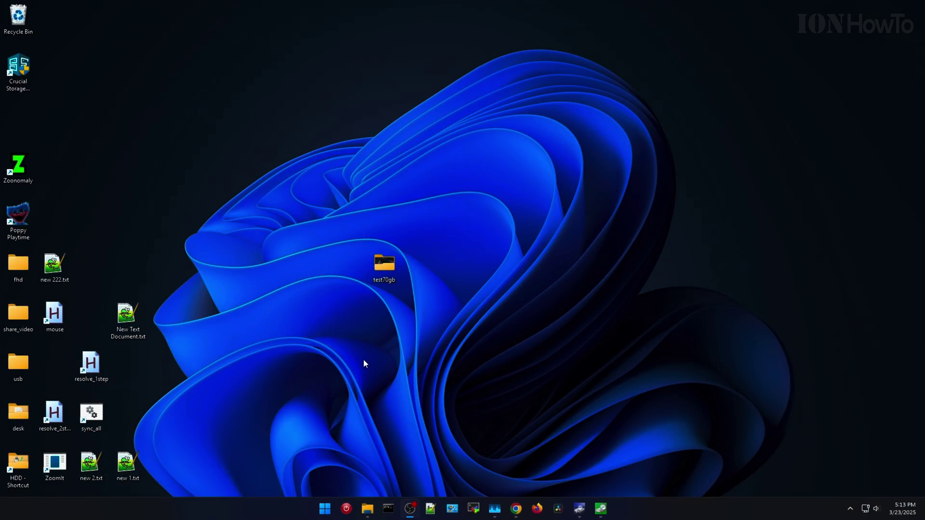
Step: Select the T500's current firmware P8CR003 in Storage Executive and check online for newer firmware
scroll(381, 386, "down", 1)
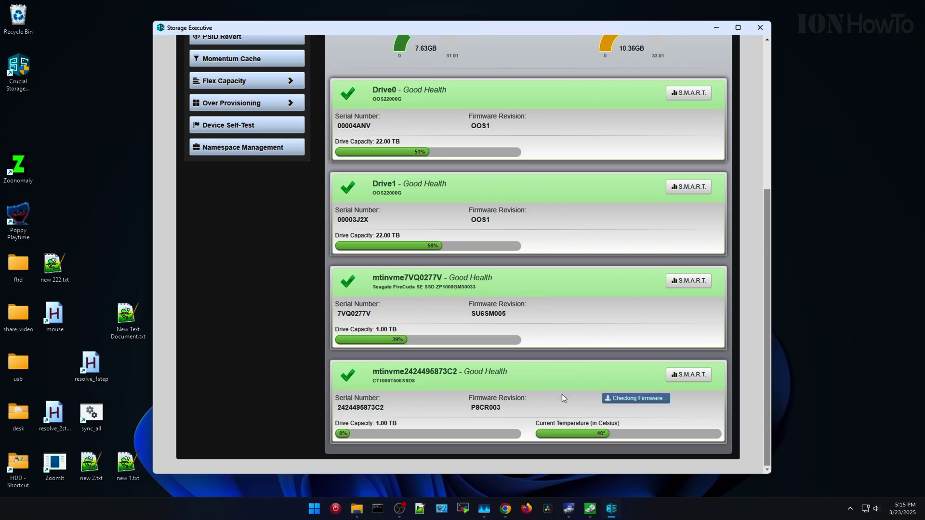
scroll(605, 386, "up", 5)
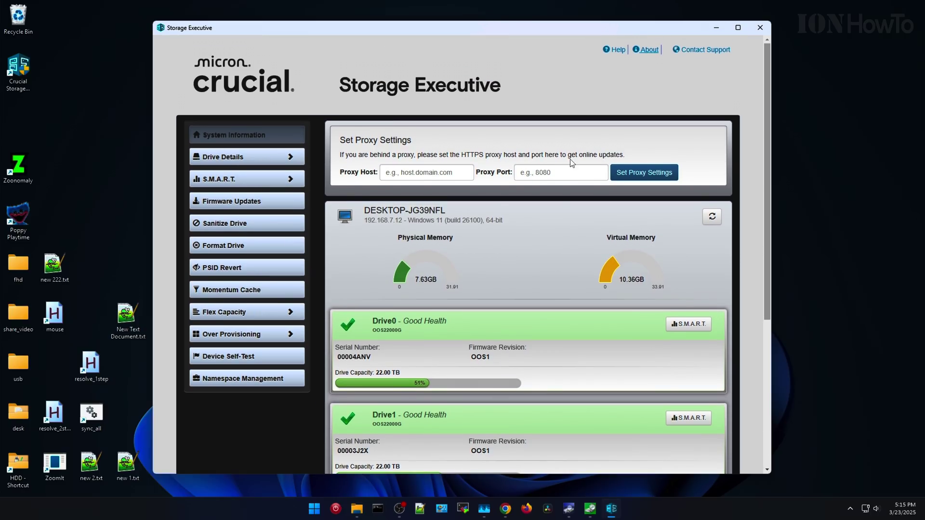
scroll(621, 197, "down", 5)
left_click(627, 398)
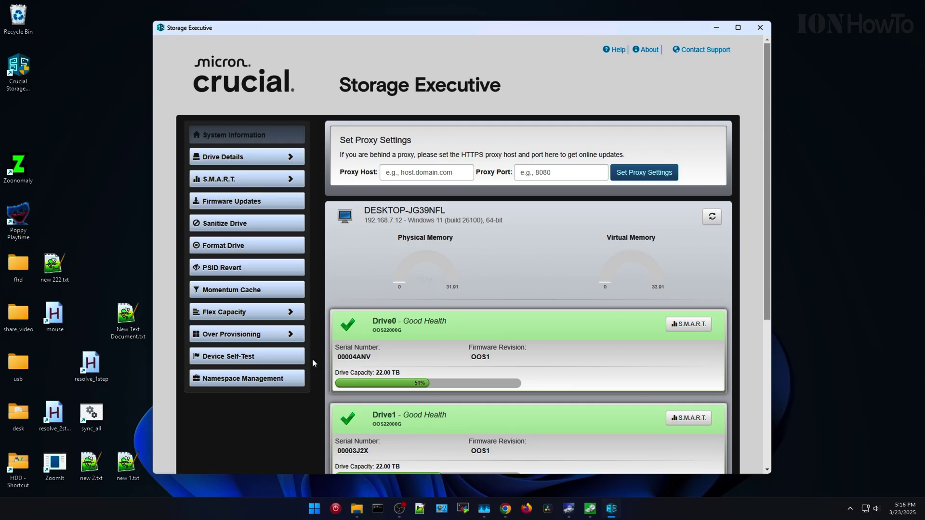
scroll(600, 344, "down", 5)
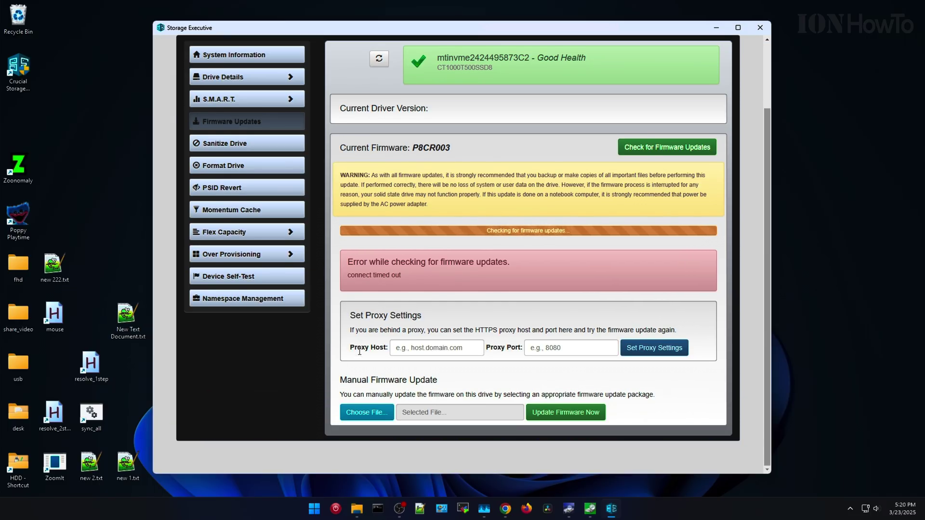
double_click(431, 227)
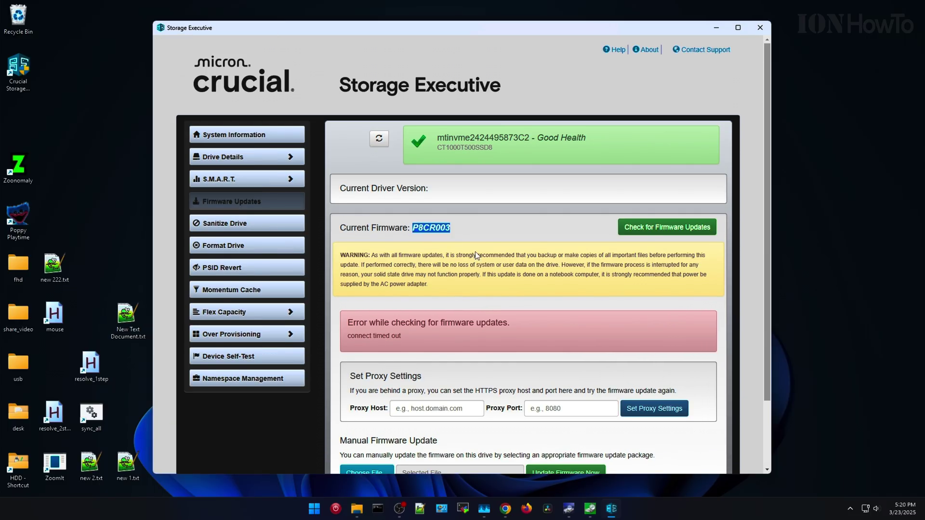
left_click(670, 227)
triple_click(392, 254)
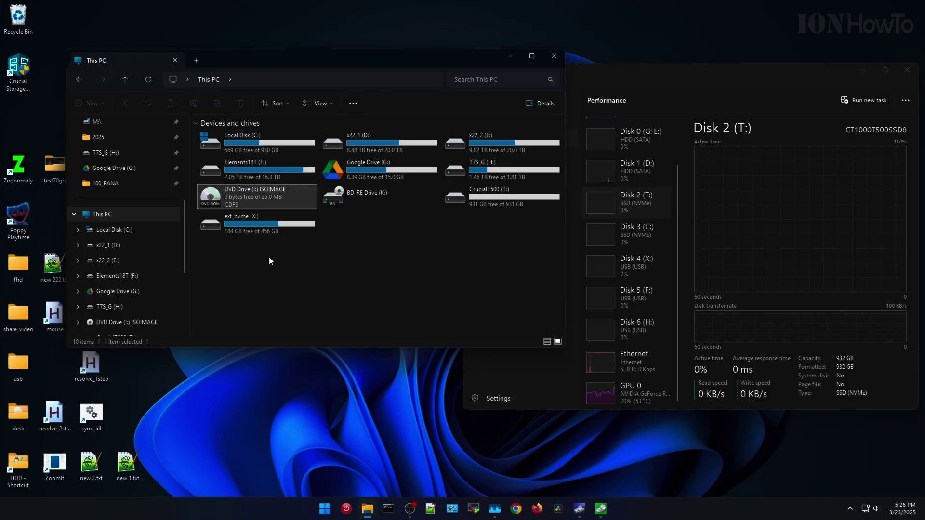
Step: Paste test70gb onto the CrucialT500 (T:) drive and watch its temperature during the copy
double_click(262, 200)
key("ctrl+v")
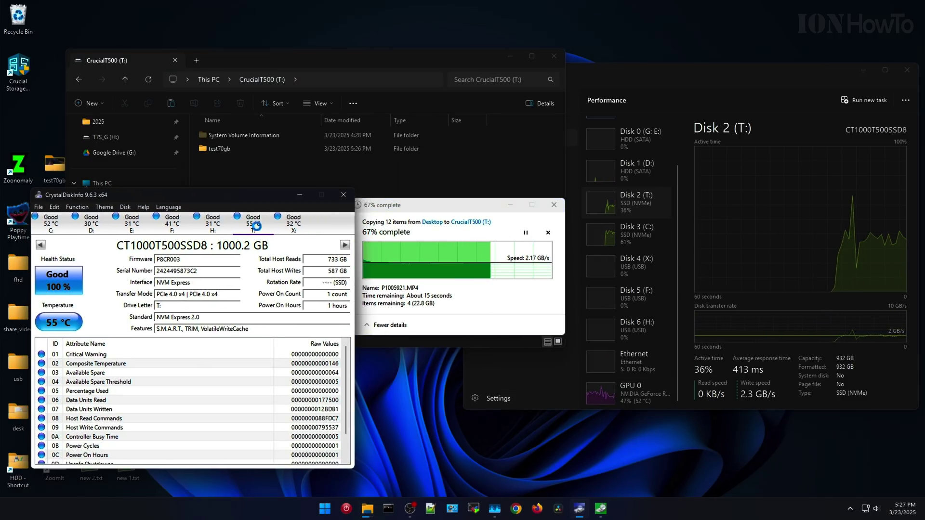
left_click(224, 151)
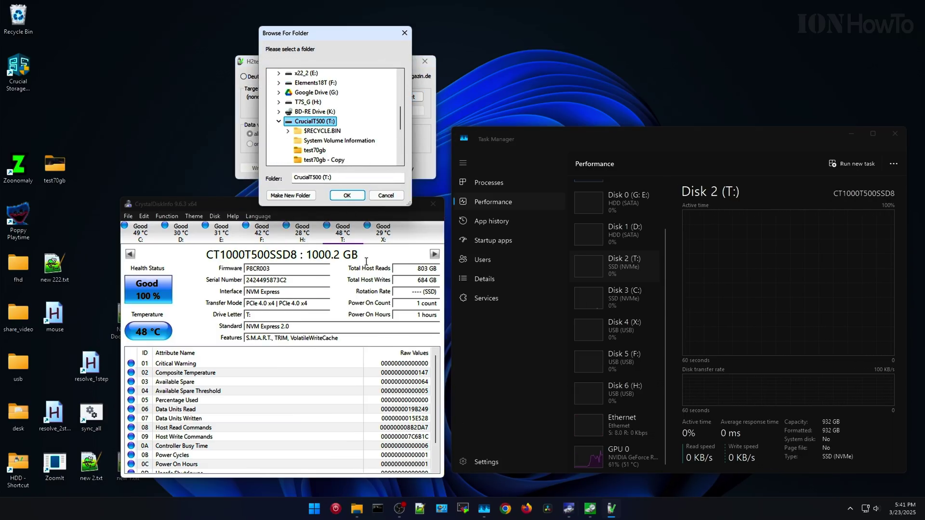
Step: Choose T: as the H2testw target and permanently delete both test70gb folders from it
key("Return")
mouse_move(355, 513)
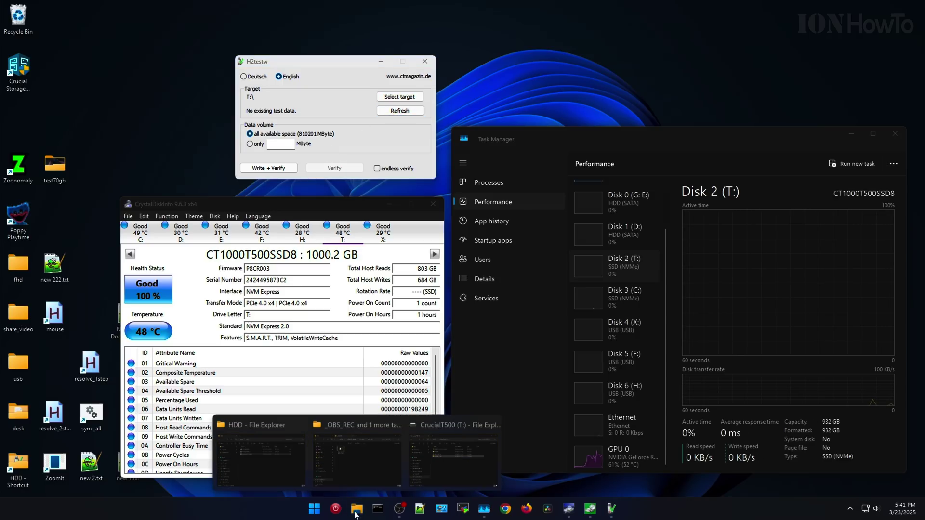
left_click(454, 460)
left_click(230, 176, "ctrl")
key("shift+Delete")
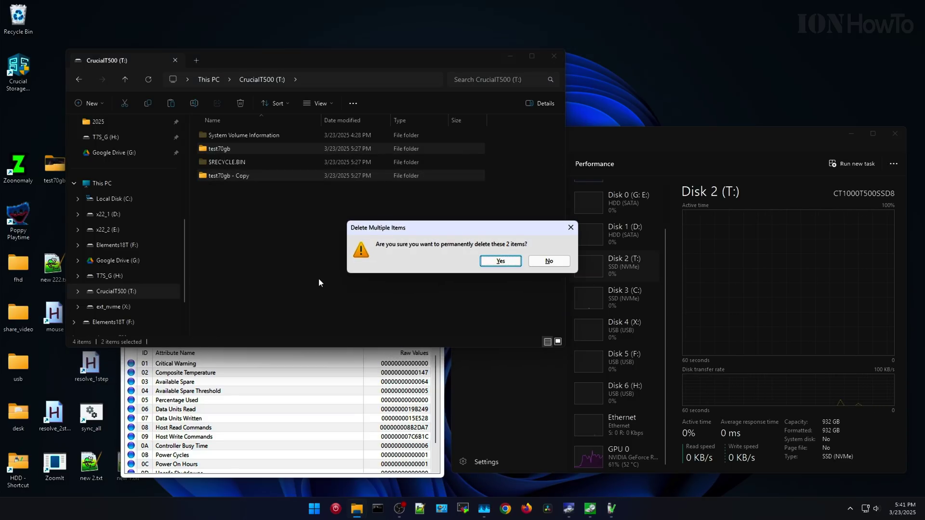
key("Return")
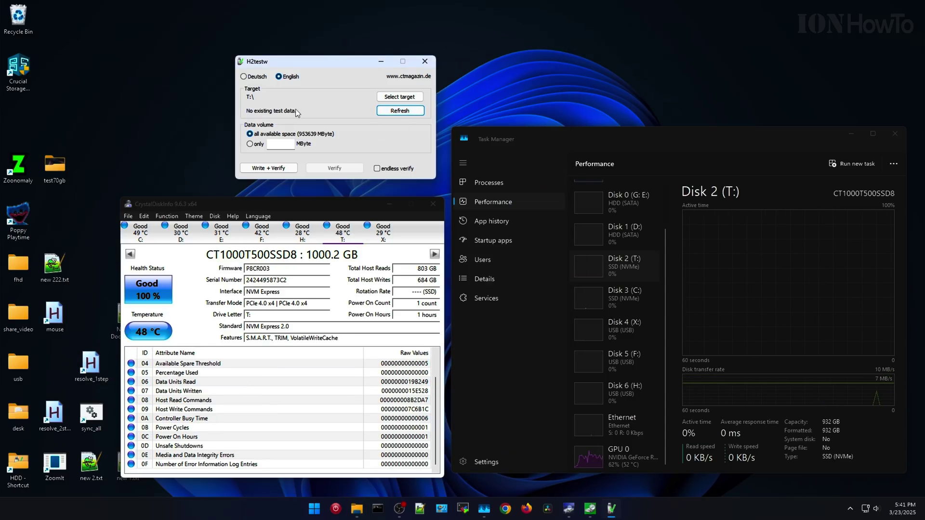
Step: Start H2testw's full-drive Write + Verify test, accepting the capacity warning, and show the temperature readout
left_click(270, 169)
left_click(381, 151)
mouse_move(340, 48)
left_mouse_down()
mouse_move(372, 42)
mouse_move(357, 45)
left_mouse_up()
left_click(342, 238)
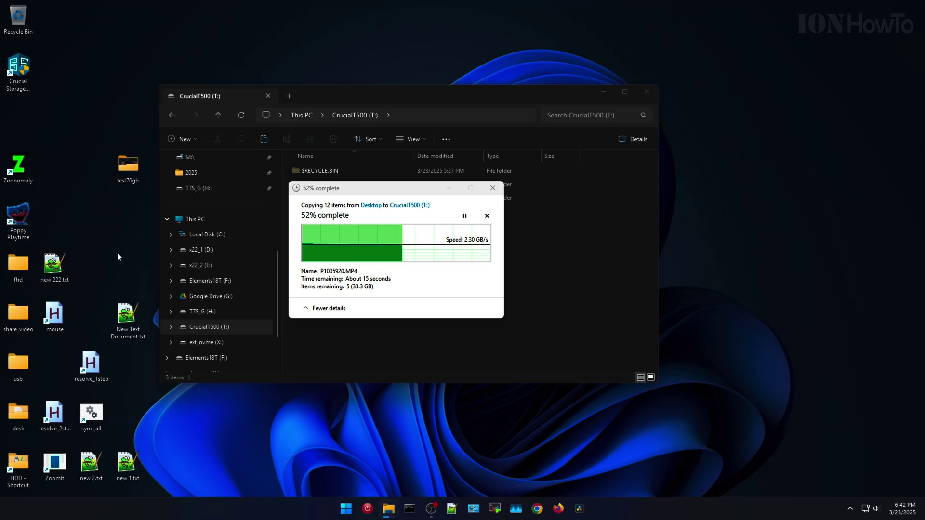
Step: Show the T: drive's details and temperature in CrystalDiskInfo while the copy finishes
left_click(269, 199)
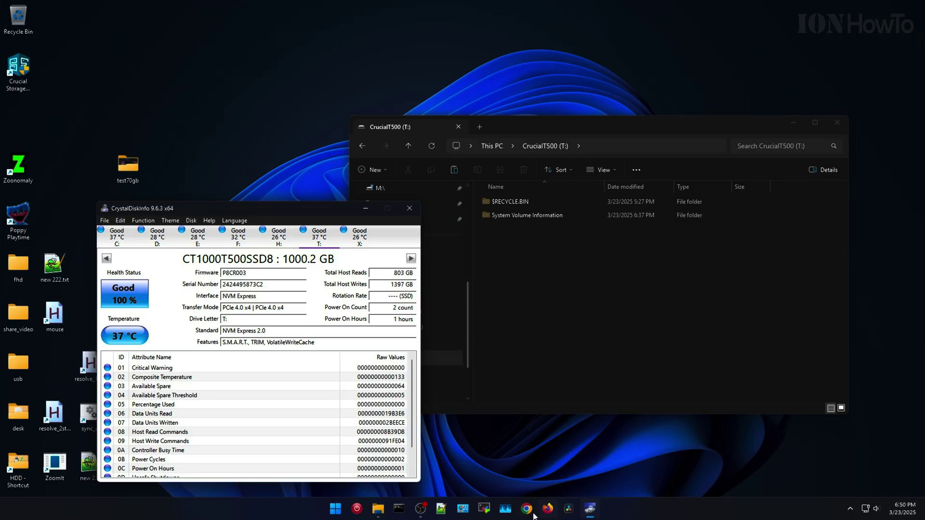
mouse_move(377, 510)
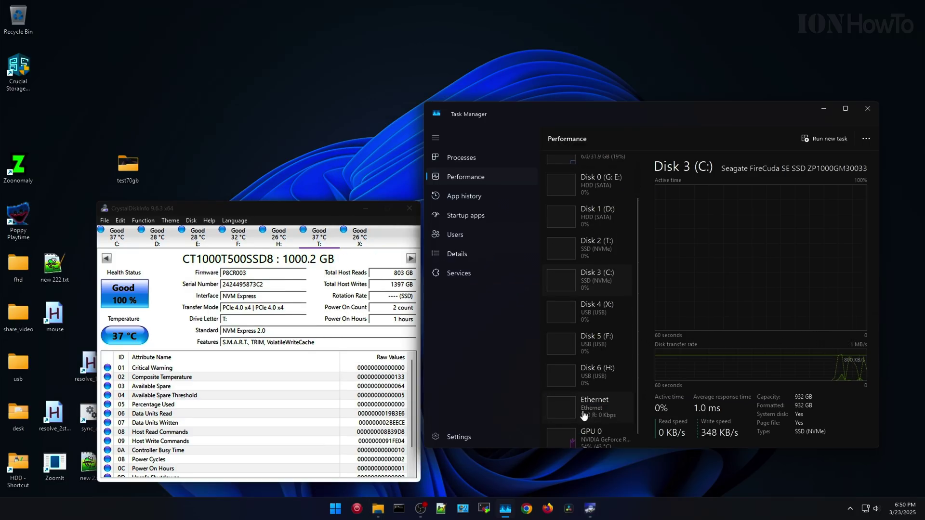
Step: Tile CrystalDiskMark, CrystalDiskInfo and Task Manager side by side, then run the full 1GiB benchmark on T:
scroll(597, 376, "up", 1)
scroll(611, 347, "down", 1)
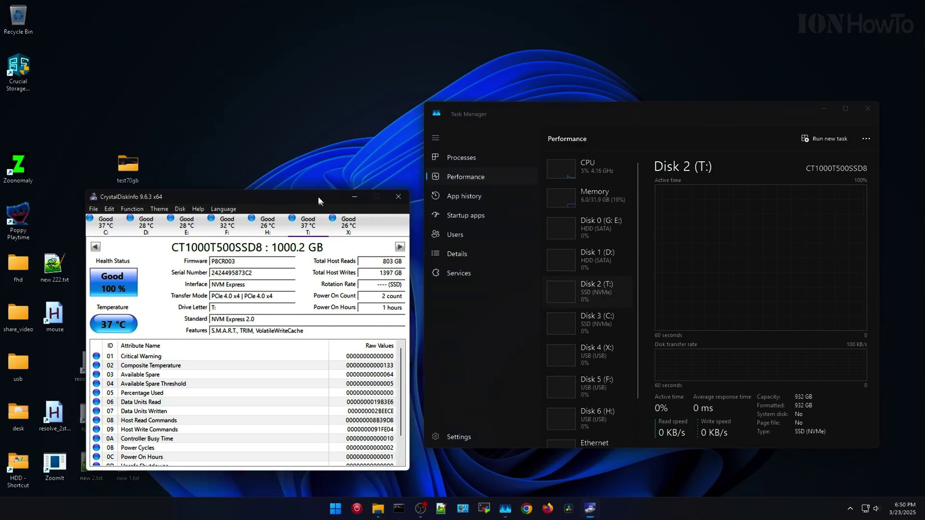
left_click_drag(128, 165, 89, 166)
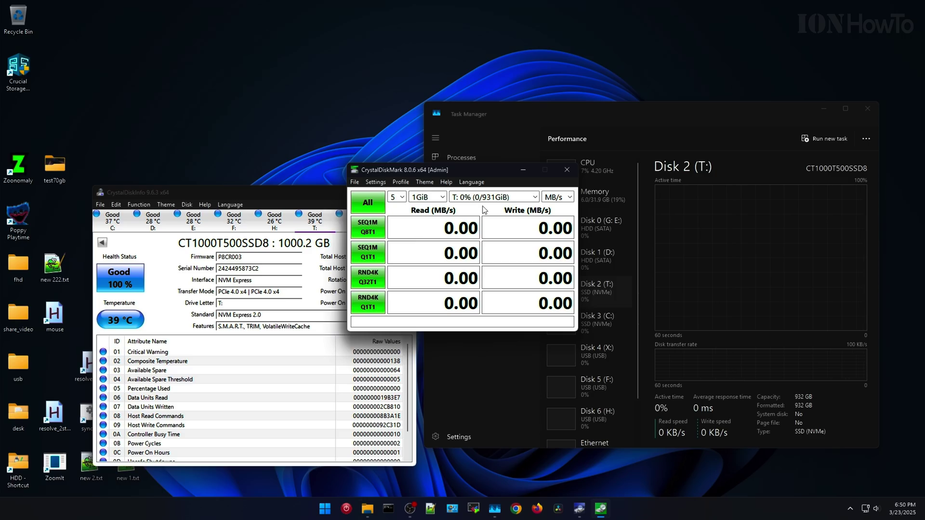
left_click_drag(434, 170, 405, 129)
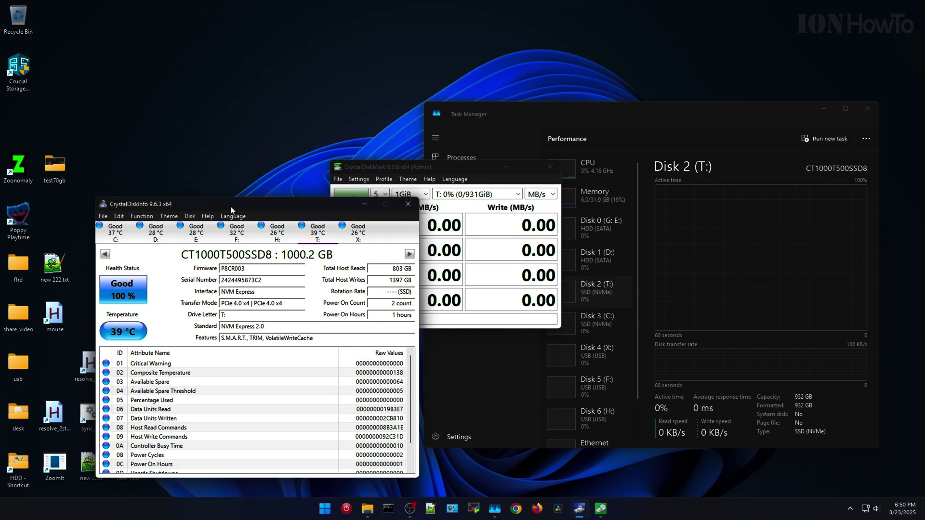
left_click_drag(669, 114, 673, 143)
left_click_drag(385, 96, 234, 70)
left_click_drag(151, 198, 158, 242)
left_click_drag(714, 133, 716, 69)
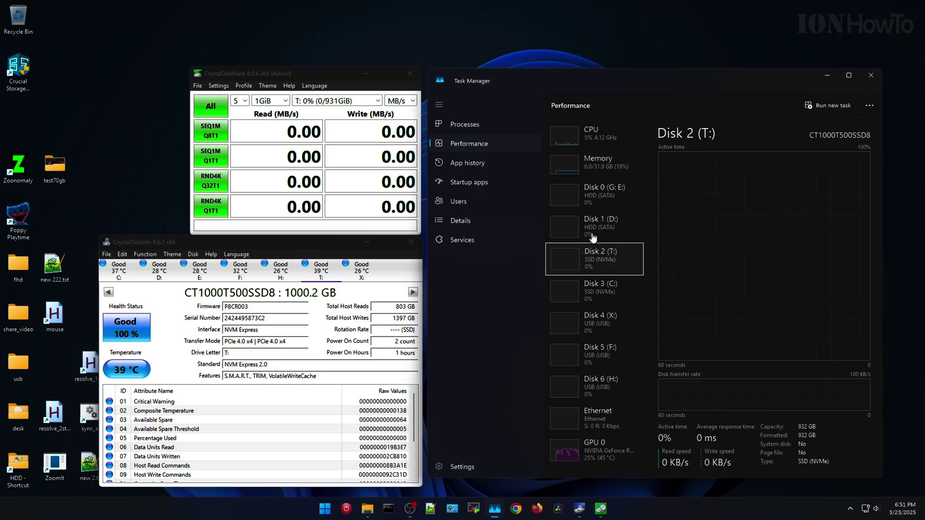
left_click_drag(344, 75, 347, 75)
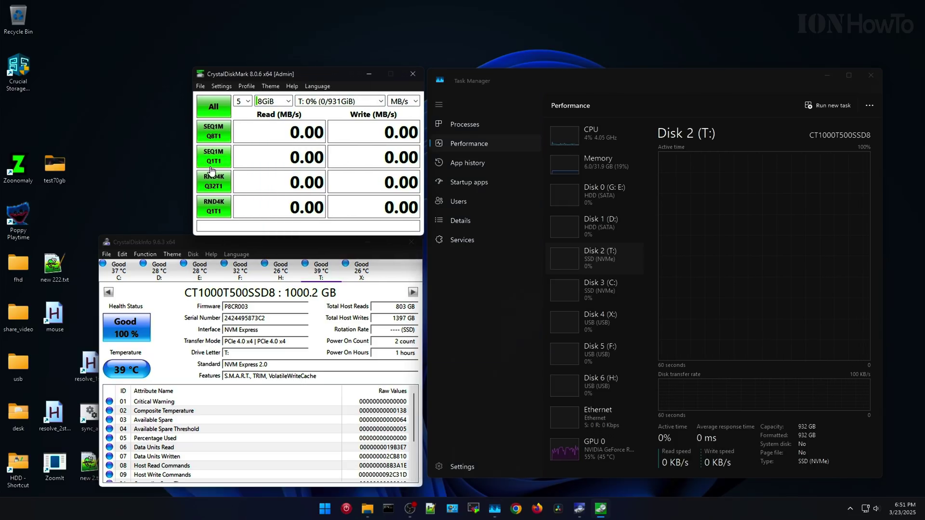
left_click(213, 107)
left_click(325, 278)
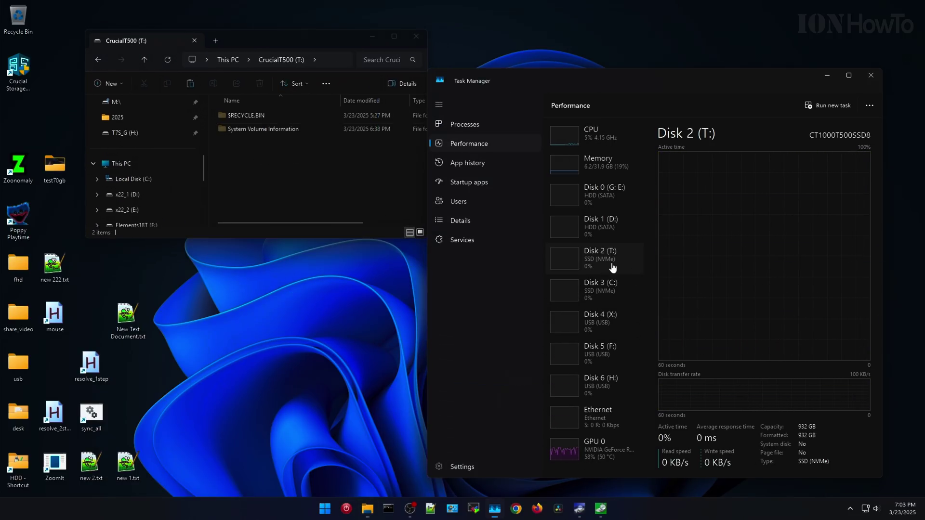
Step: Paste the 12 desktop test files into T: as test70gb while monitoring the drive temperature
right_click(248, 168)
left_click(271, 180)
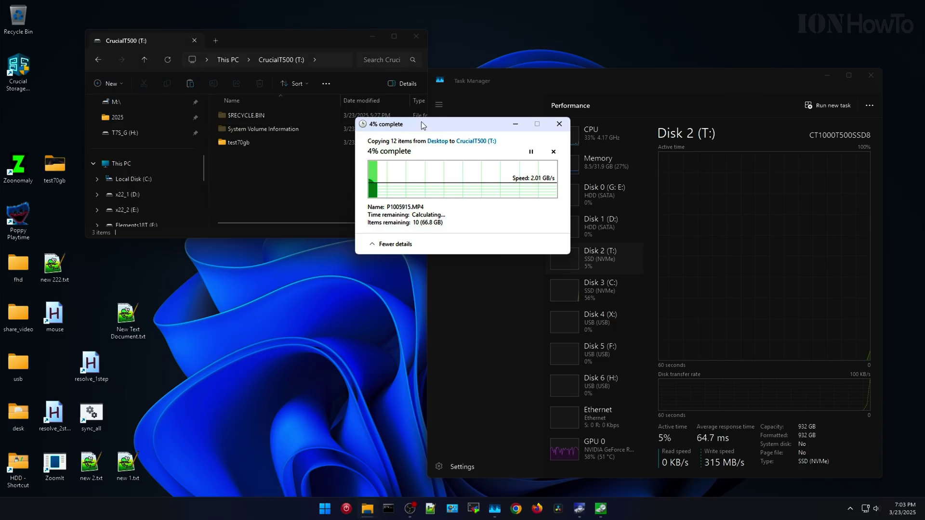
left_click_drag(423, 125, 275, 225)
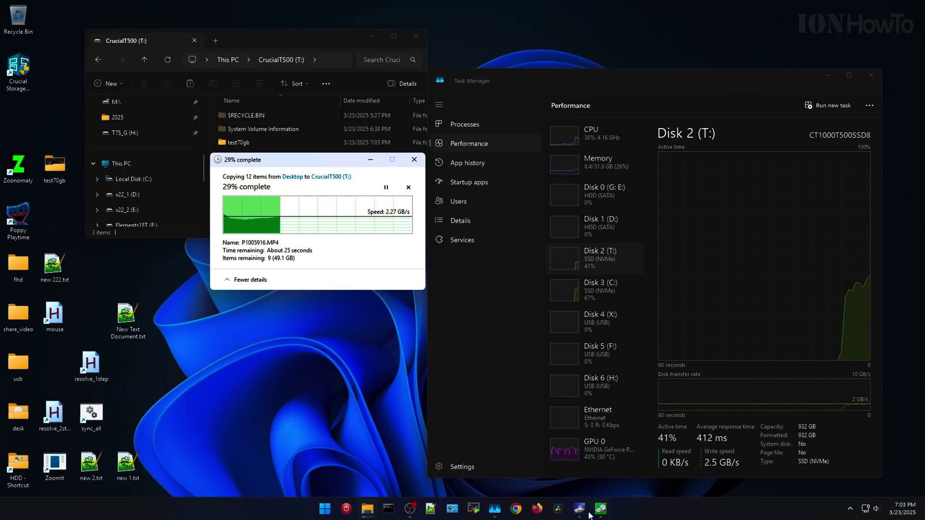
left_click(578, 508)
Step: Duplicate the test70gb folder on T: as test70gb - Copy
left_click(243, 143)
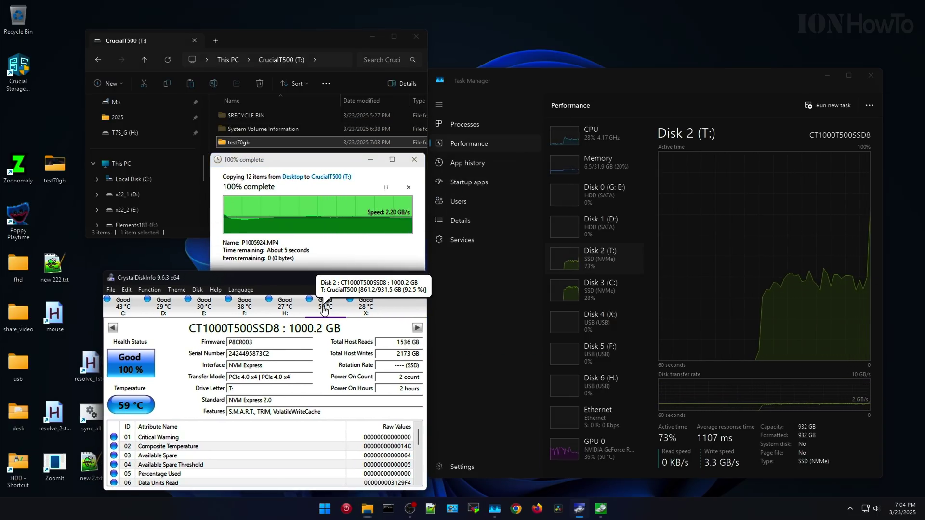
key("ctrl+c")
key("ctrl+v")
mouse_move(324, 285)
left_mouse_down()
mouse_move(331, 262)
mouse_move(324, 270)
left_mouse_up()
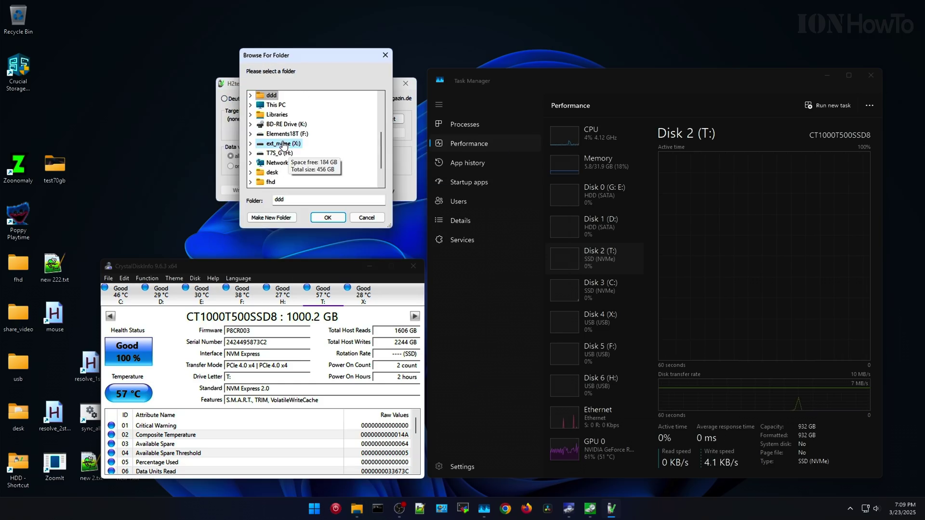
Step: Start H2testw's Write + Verify test across the whole T: drive
left_click(382, 148)
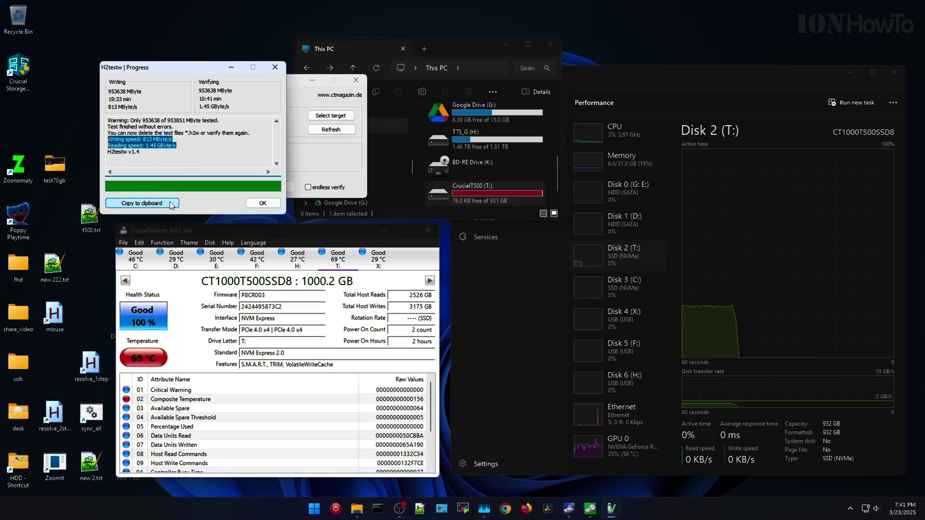
Step: Check the T: drive temperature and close the finished H2testw results
left_click(340, 261)
left_click(630, 254)
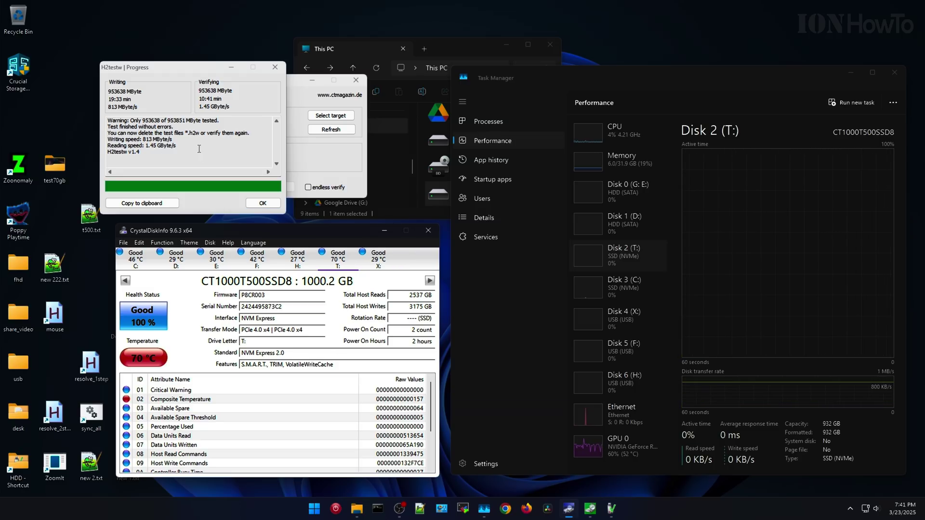
left_click(324, 112)
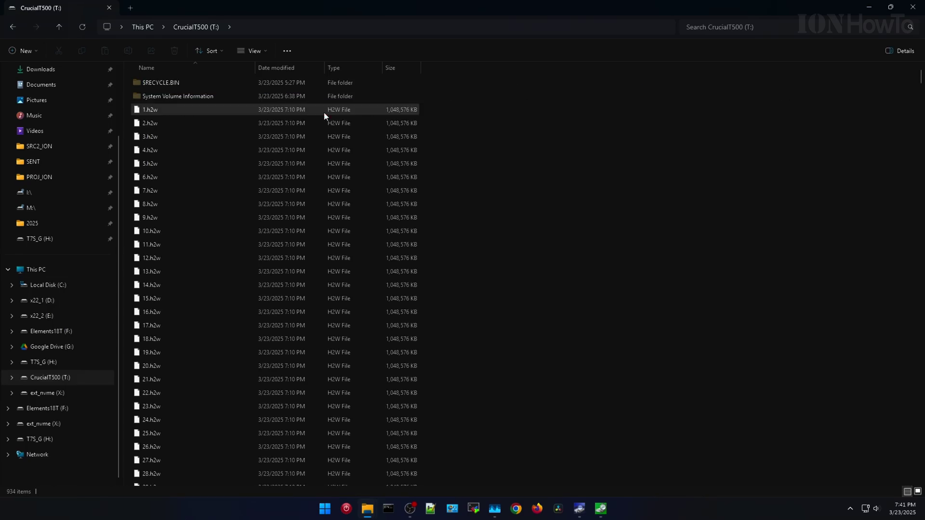
Step: Permanently delete all .h2w test files from T: and start a new CrystalDiskMark run
scroll(216, 477, "down", 20)
left_click(168, 481, "shift")
key("shift+Delete")
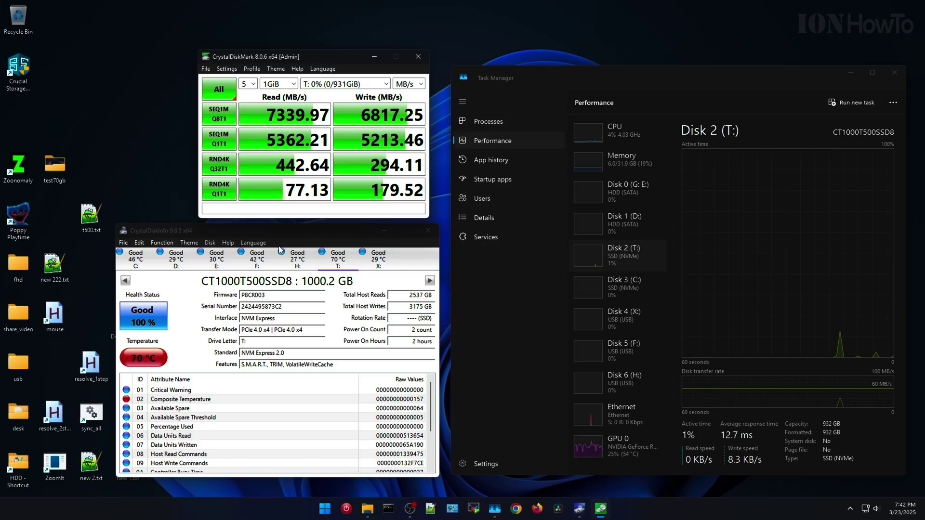
left_click(219, 89)
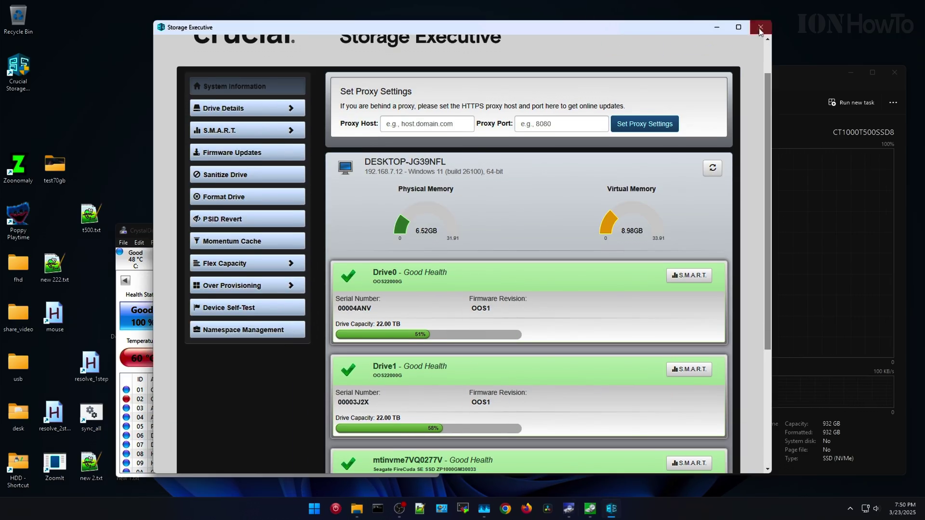
Step: Check the T500's temperature and usage in Crucial Storage Executive
mouse_move(345, 265)
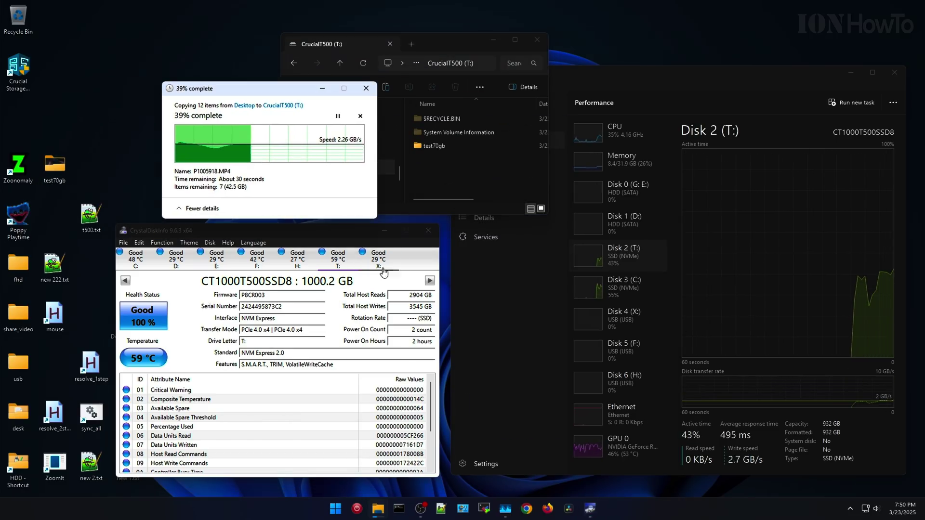
left_click(351, 266)
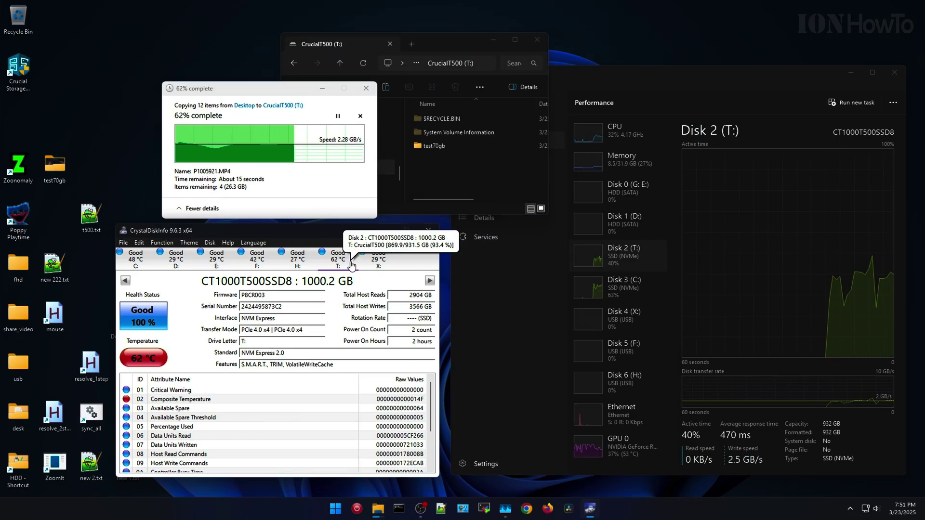